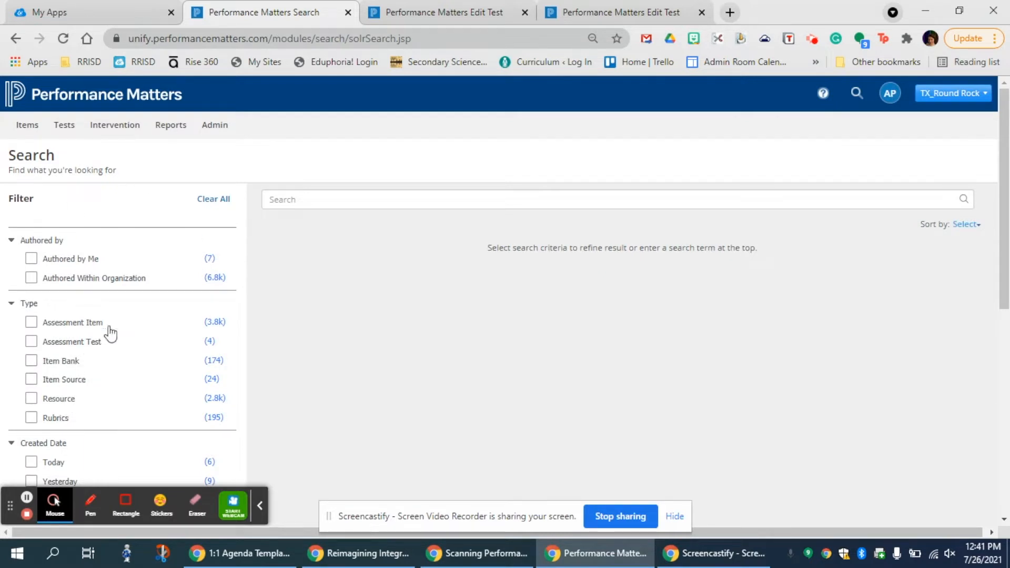
# Filter the search to assessment tests in Mathematics within the Rrisd Common Summative Assessments category
pyautogui.scroll(-2, 252, 247)
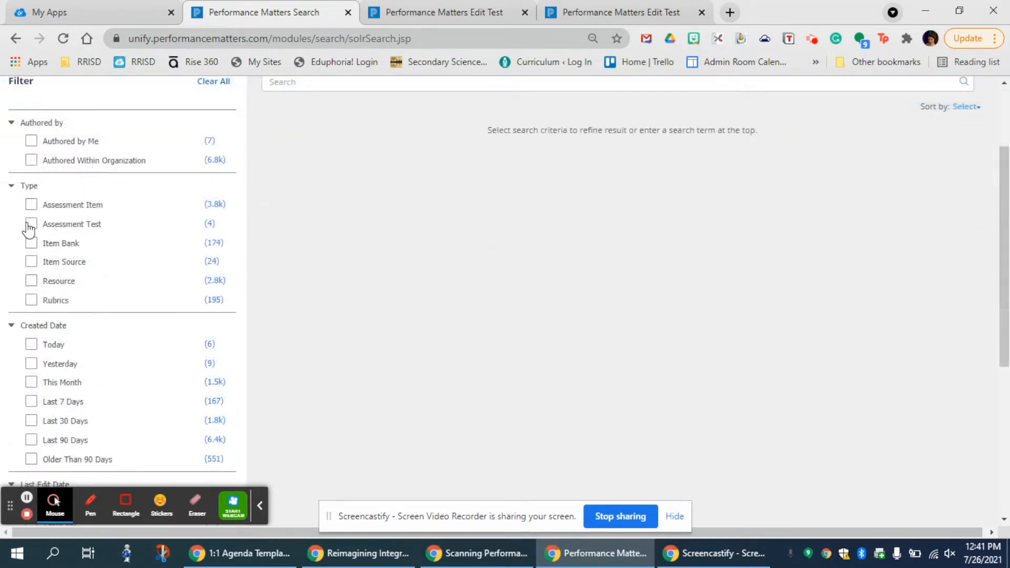
pyautogui.click(31, 224)
pyautogui.scroll(-2, 285, 120)
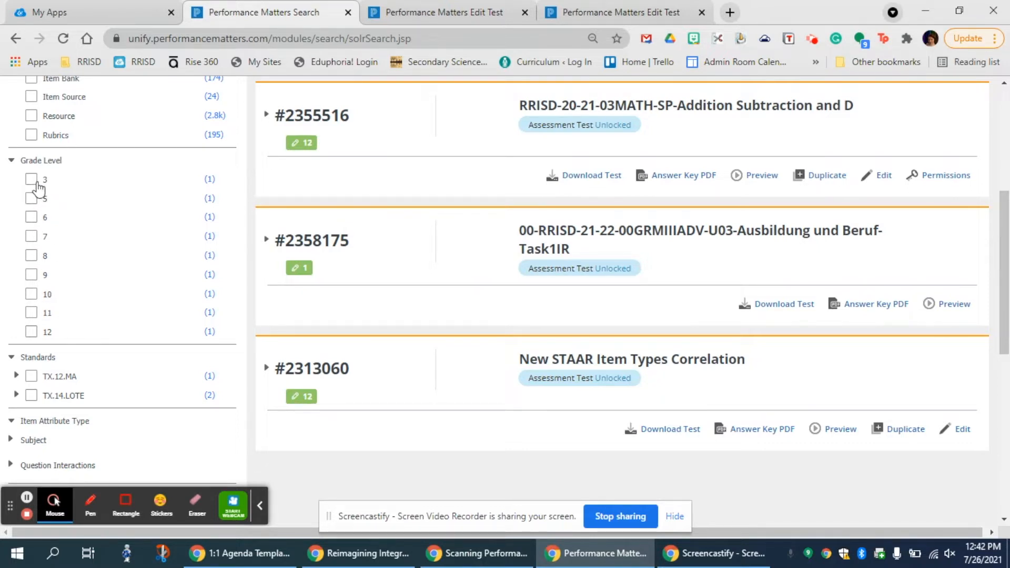
pyautogui.scroll(-3, 60, 191)
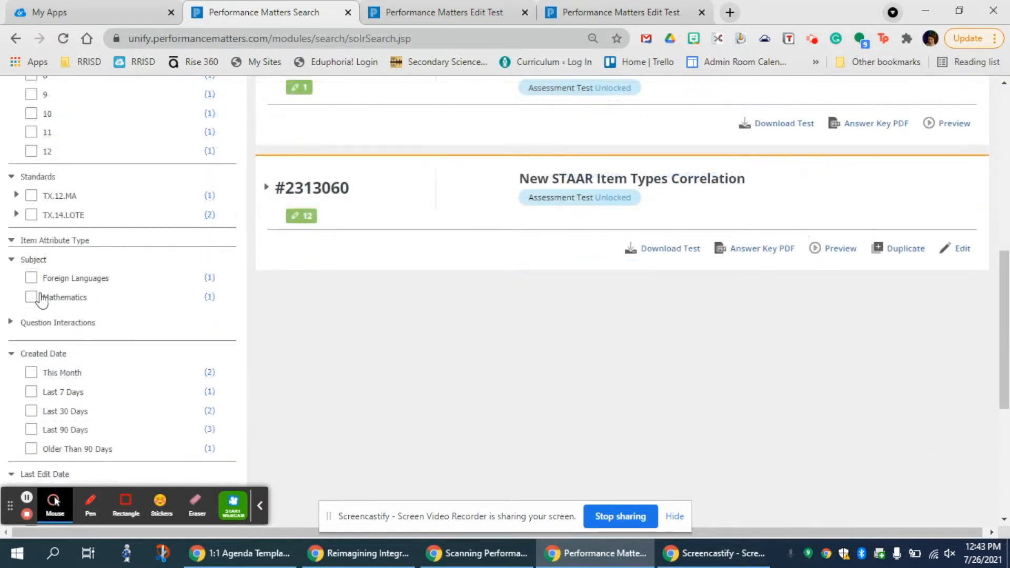
pyautogui.click(32, 298)
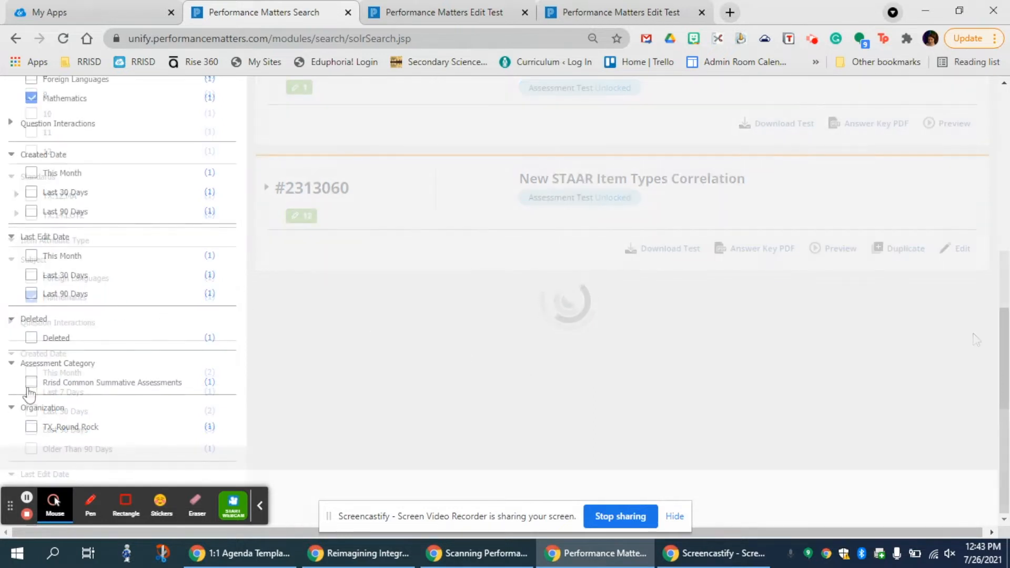
pyautogui.click(32, 384)
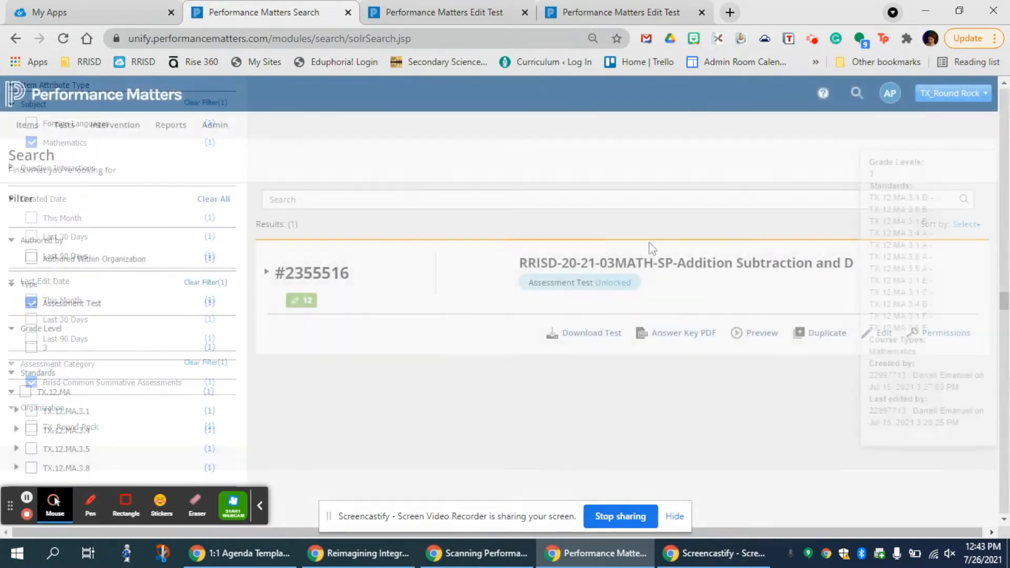
# Duplicate the filtered test under the title "CRHS-20-21-03MATH-SP-Addition Subtraction and D"
pyautogui.moveTo(611, 267)
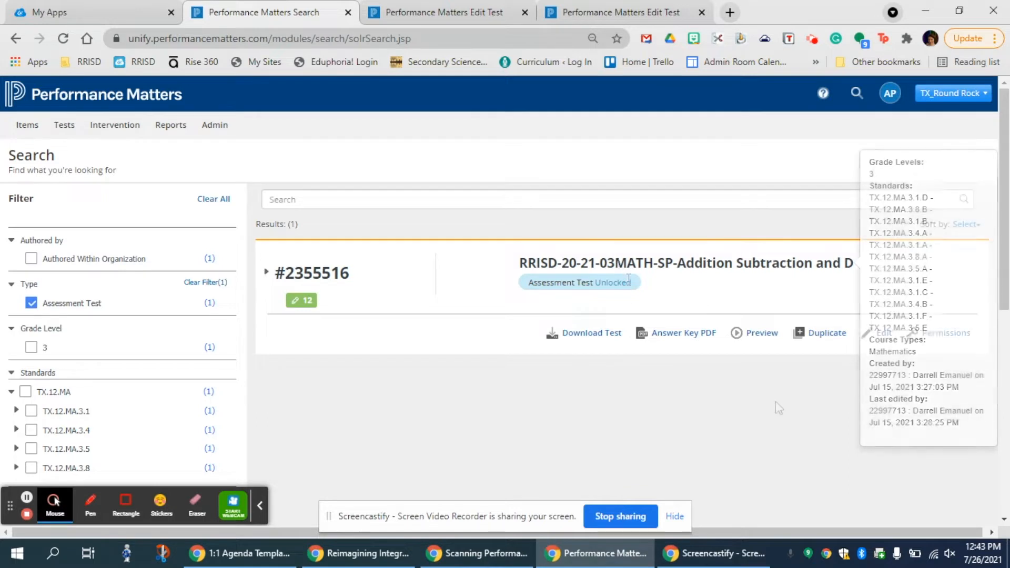
pyautogui.click(827, 335)
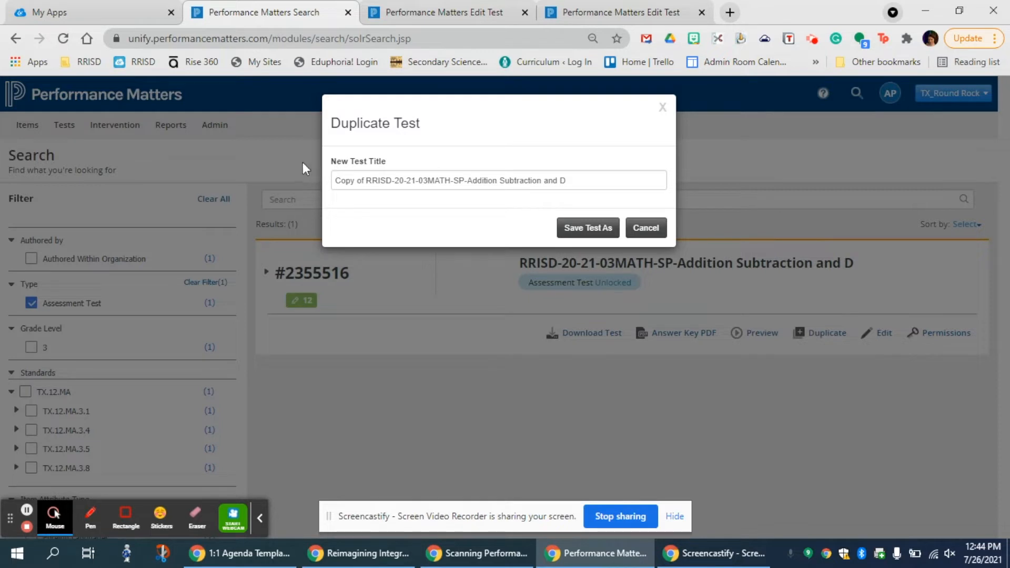
pyautogui.click(391, 182)
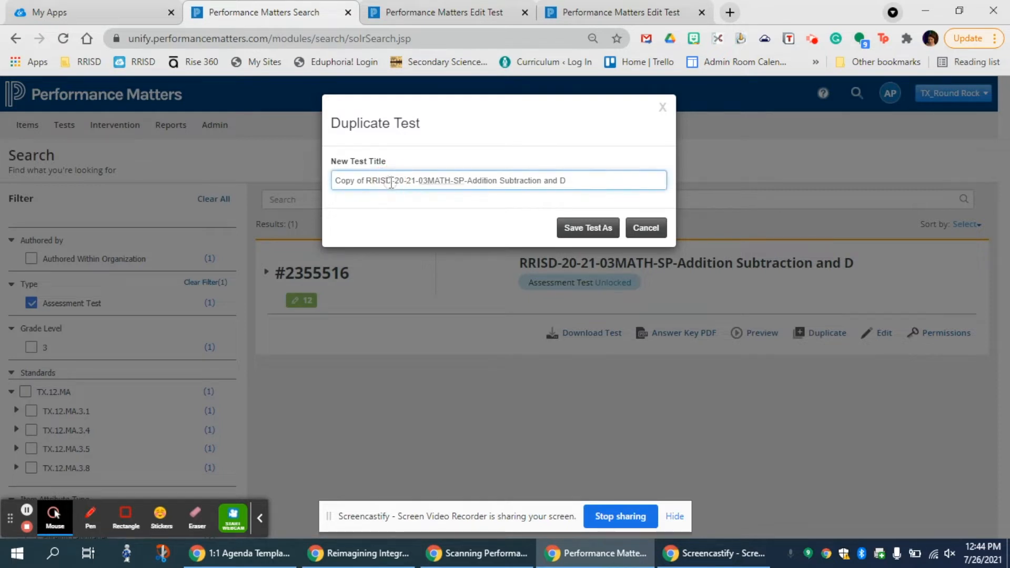
pyautogui.press('BackSpace')
pyautogui.press('BackSpace')
pyautogui.press('BackSpace')
pyautogui.press('BackSpace')
pyautogui.press('BackSpace')
pyautogui.press('BackSpace')
pyautogui.press('BackSpace')
pyautogui.press('BackSpace')
pyautogui.press('BackSpace')
pyautogui.press('BackSpace')
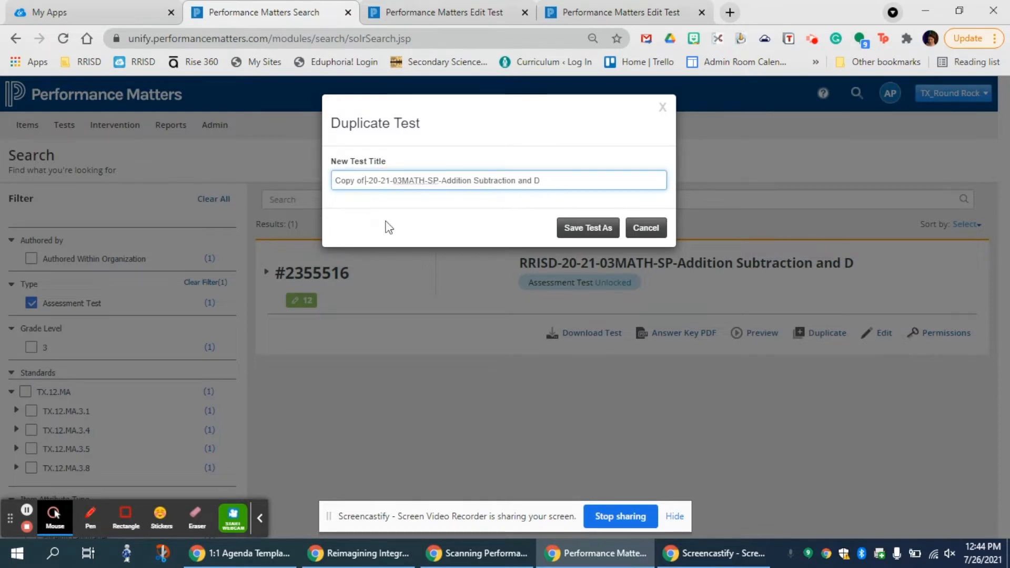
pyautogui.press('BackSpace')
pyautogui.press('BackSpace')
pyautogui.press('BackSpace')
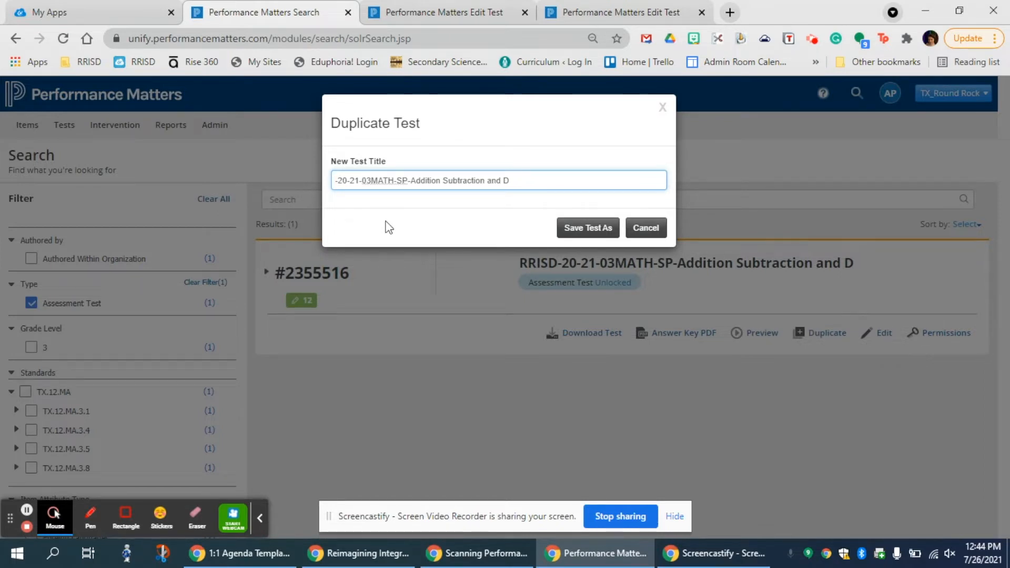
pyautogui.write('CRHS')
pyautogui.click(606, 230)
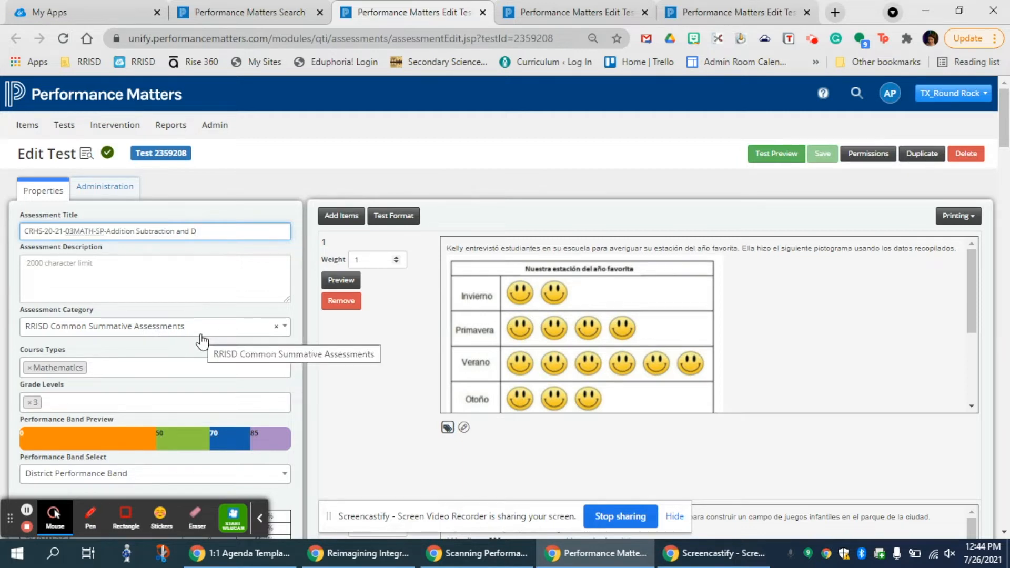
# Shorten the assessment title to "CRHS-20-21-03MATH-SP-Addition Subtraction"
pyautogui.press('BackSpace')
pyautogui.press('BackSpace')
pyautogui.press('BackSpace')
pyautogui.press('BackSpace')
pyautogui.press('BackSpace')
pyautogui.press('BackSpace')
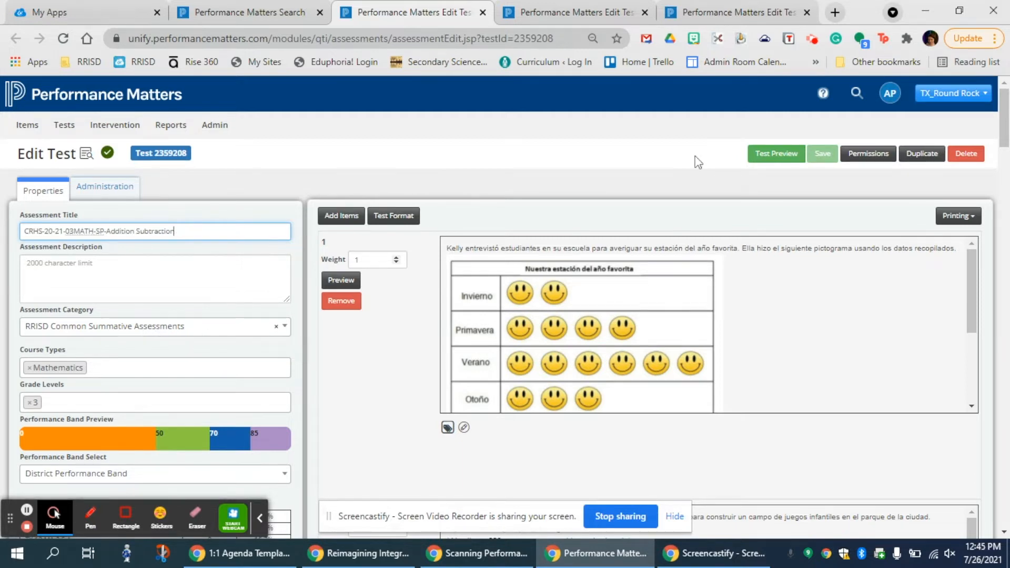
# Start adding items to the test by standard and open the available items for TX.12.MA.3.4.E
pyautogui.scroll(-2, 697, 162)
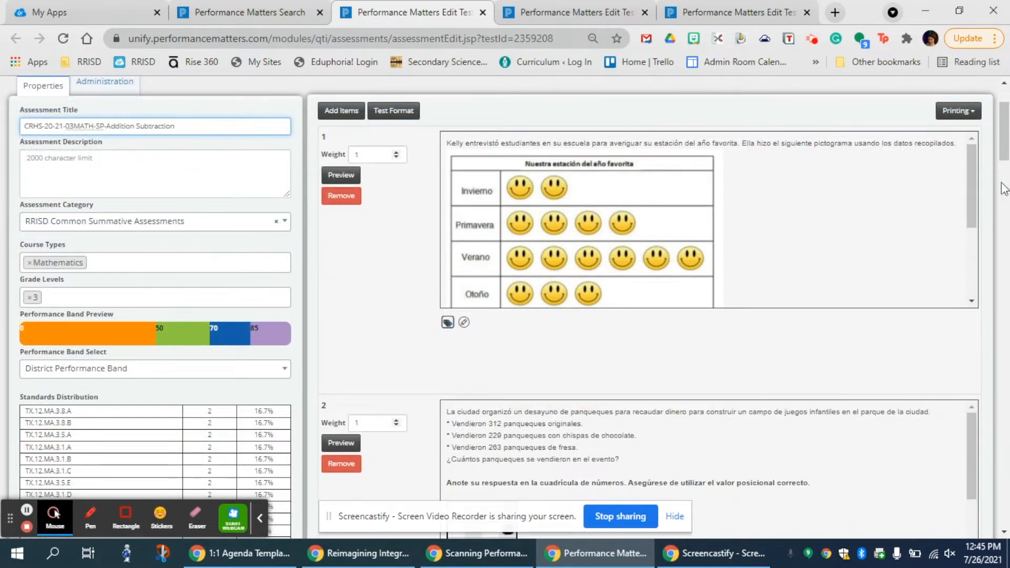
pyautogui.moveTo(1003, 157); pyautogui.dragTo(1007, 287)
pyautogui.scroll(15, 449, 145)
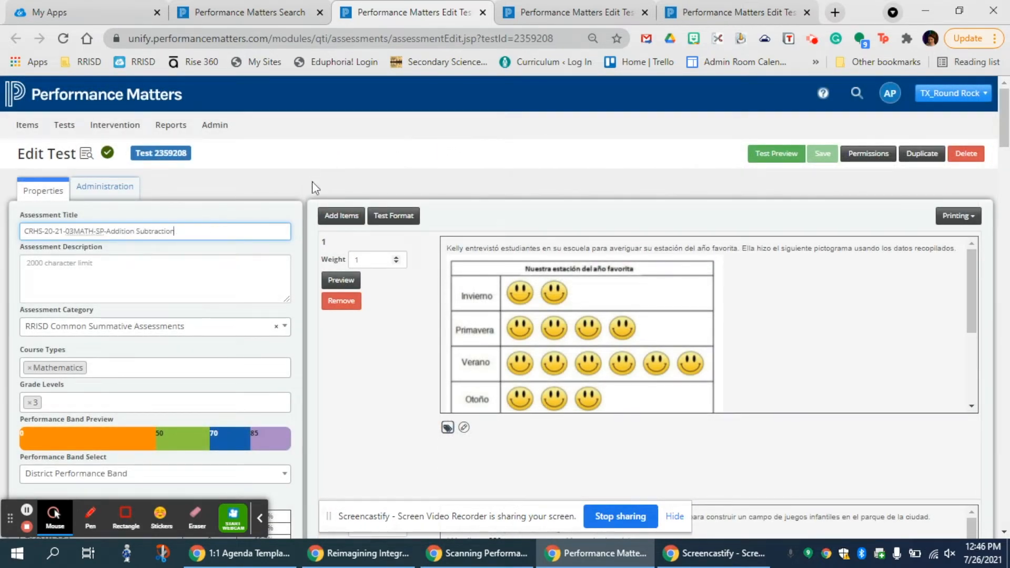
pyautogui.click(341, 221)
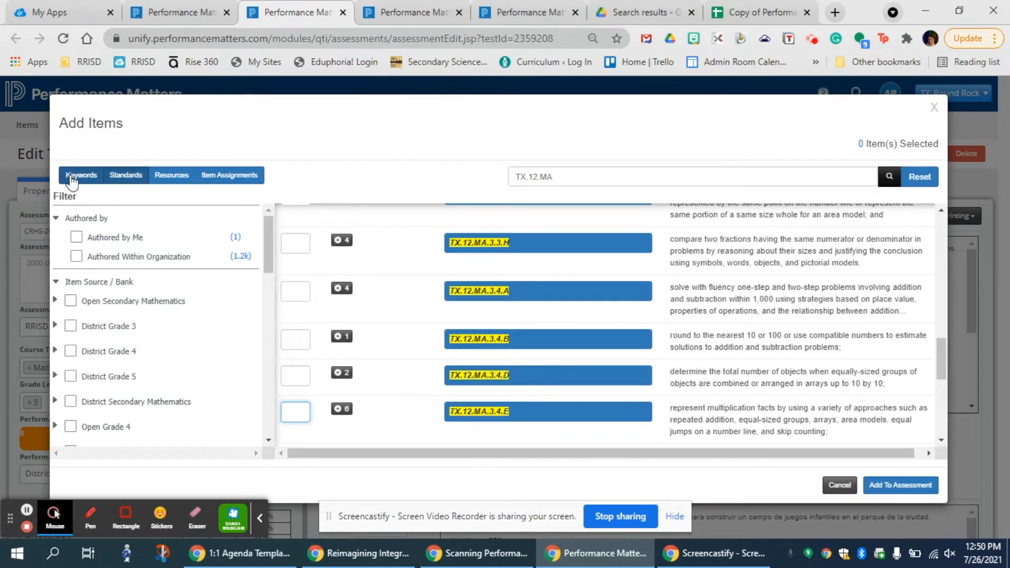
pyautogui.click(134, 184)
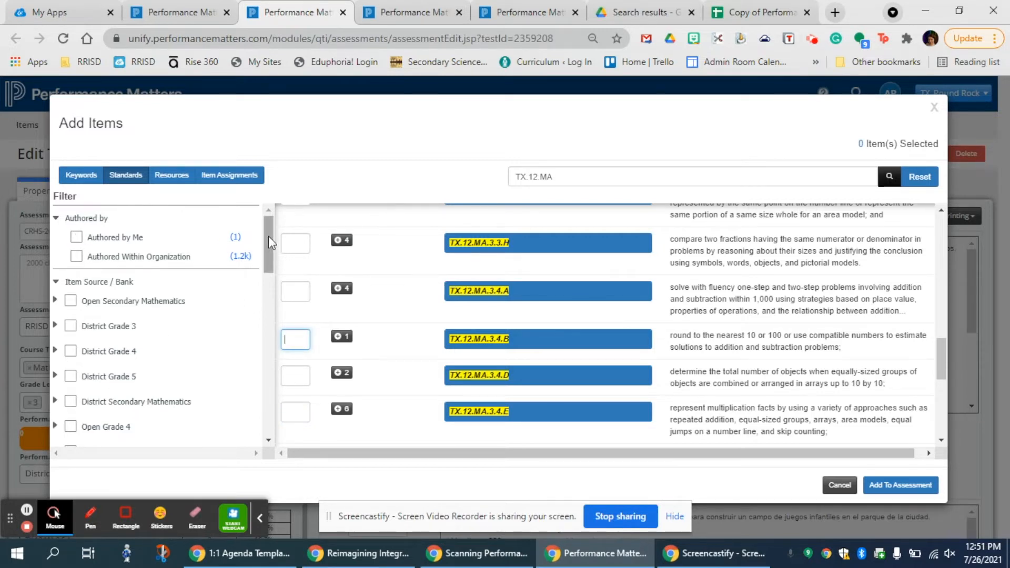
pyautogui.moveTo(267, 238); pyautogui.dragTo(275, 322)
pyautogui.moveTo(276, 322); pyautogui.dragTo(275, 305)
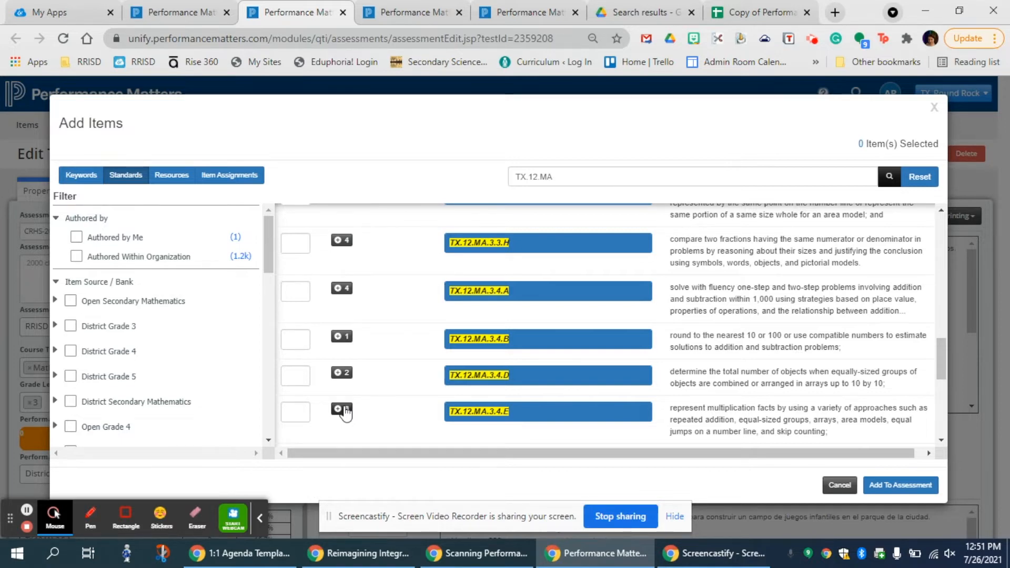
pyautogui.click(342, 410)
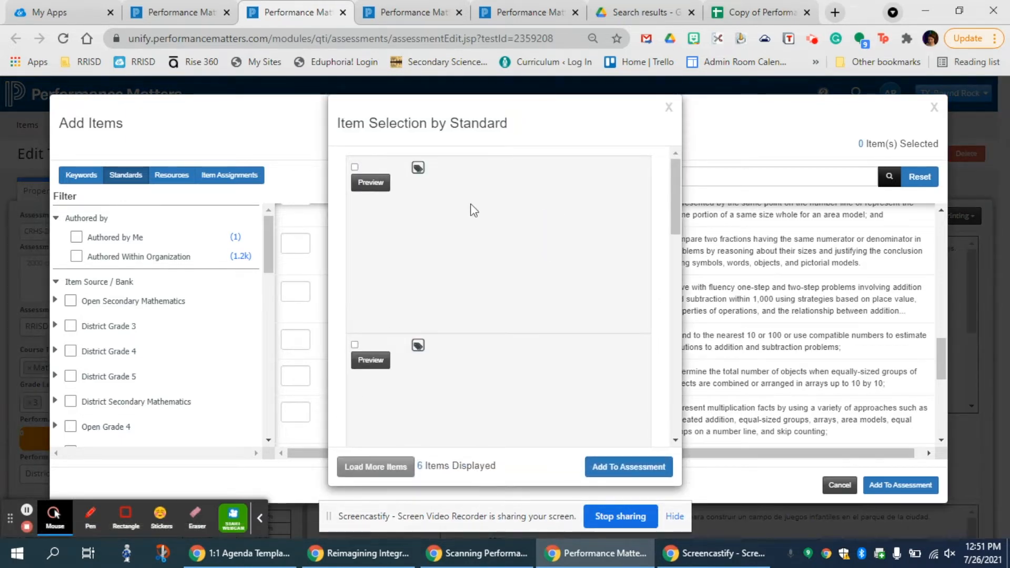
# Preview the first item, trying the two groups of people and the triangle array as answers, and close the preview
pyautogui.click(368, 184)
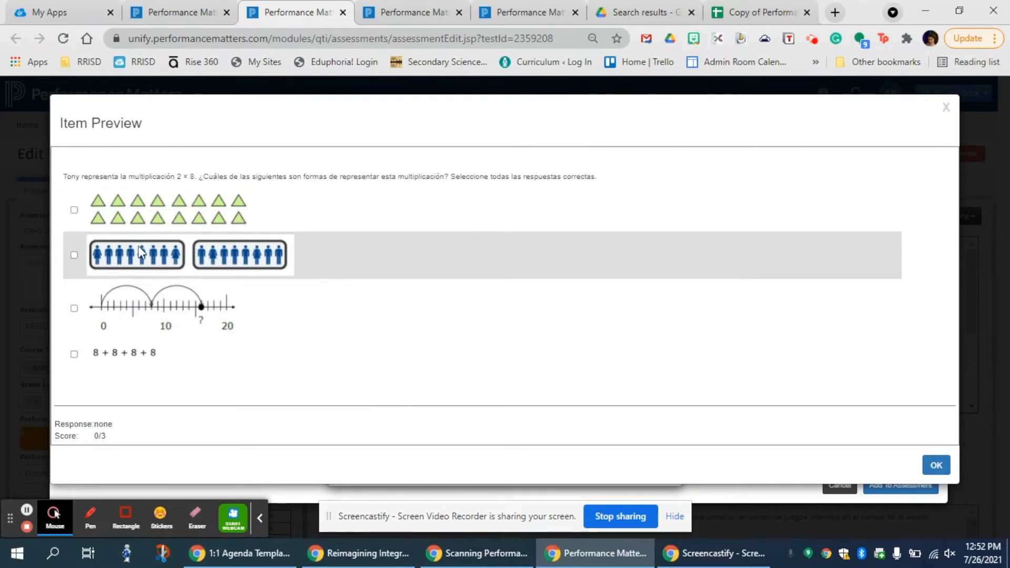
pyautogui.click(74, 255)
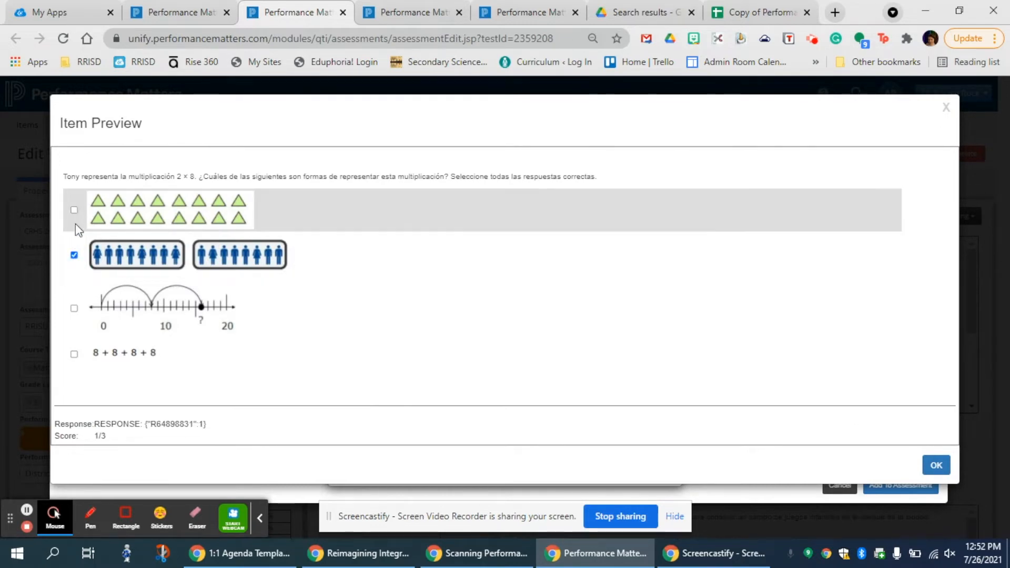
pyautogui.click(75, 210)
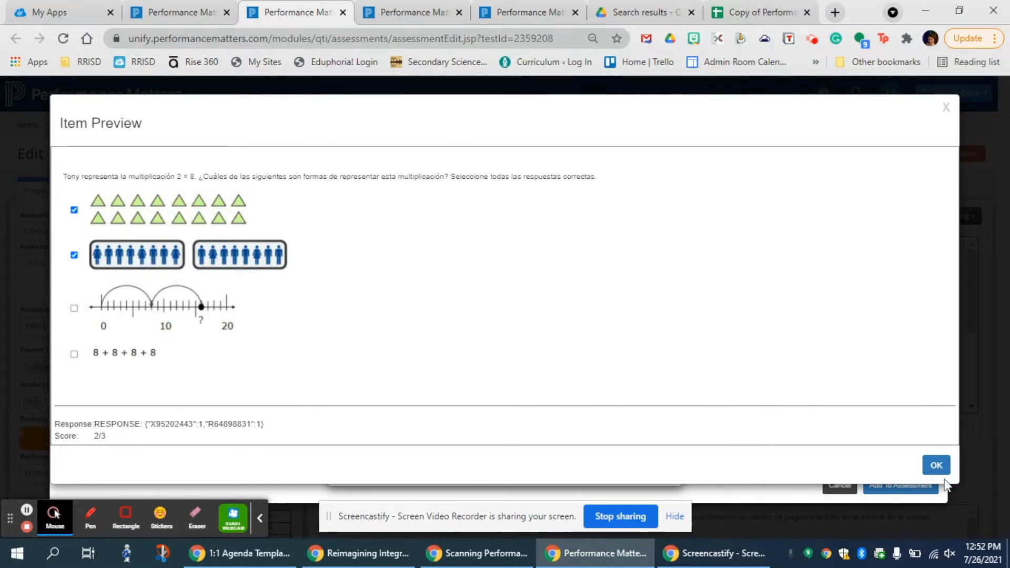
pyautogui.click(935, 463)
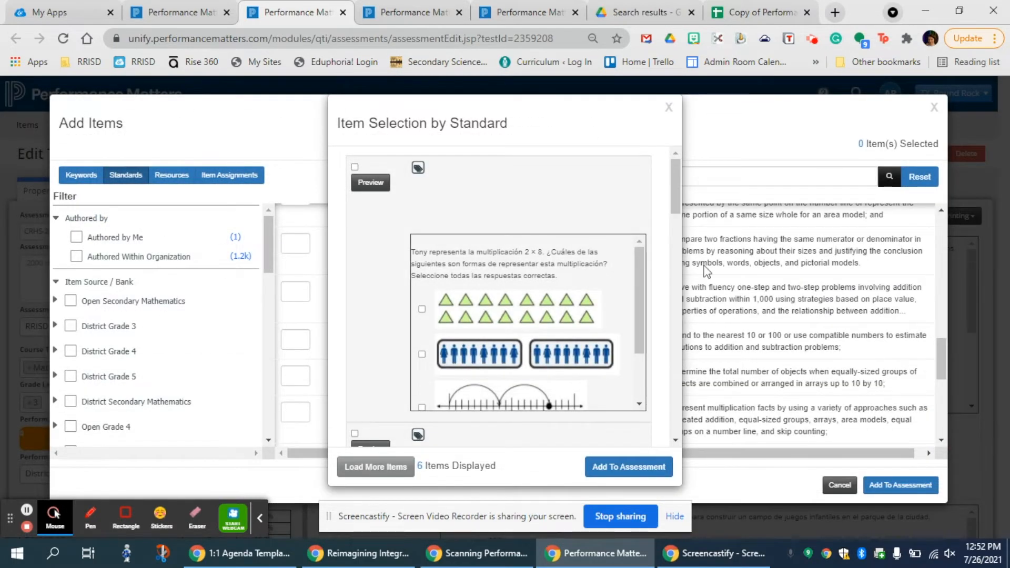
# Select the first three items for the standard and add them to the assessment
pyautogui.moveTo(677, 180); pyautogui.dragTo(667, 374)
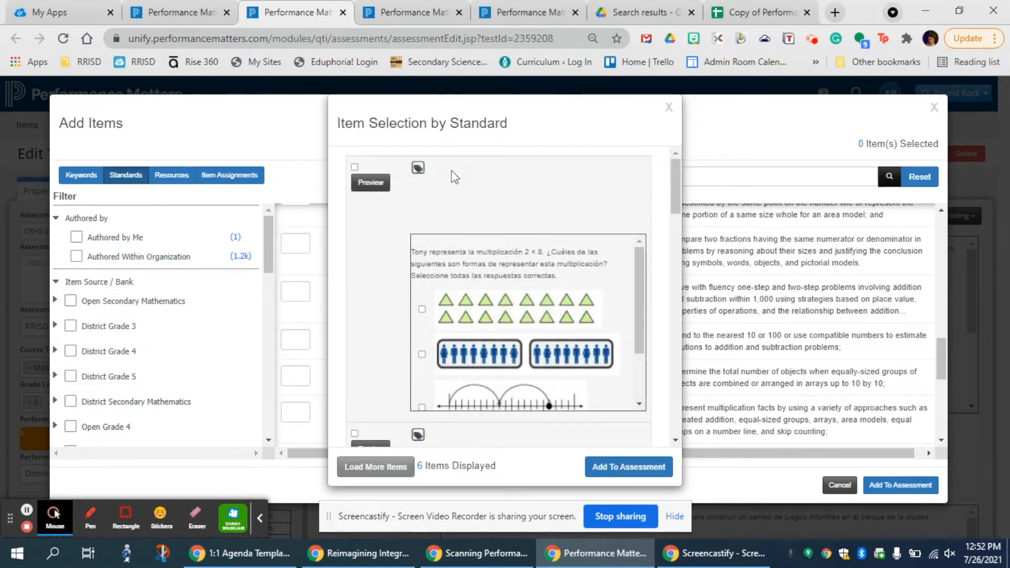
pyautogui.moveTo(421, 171)
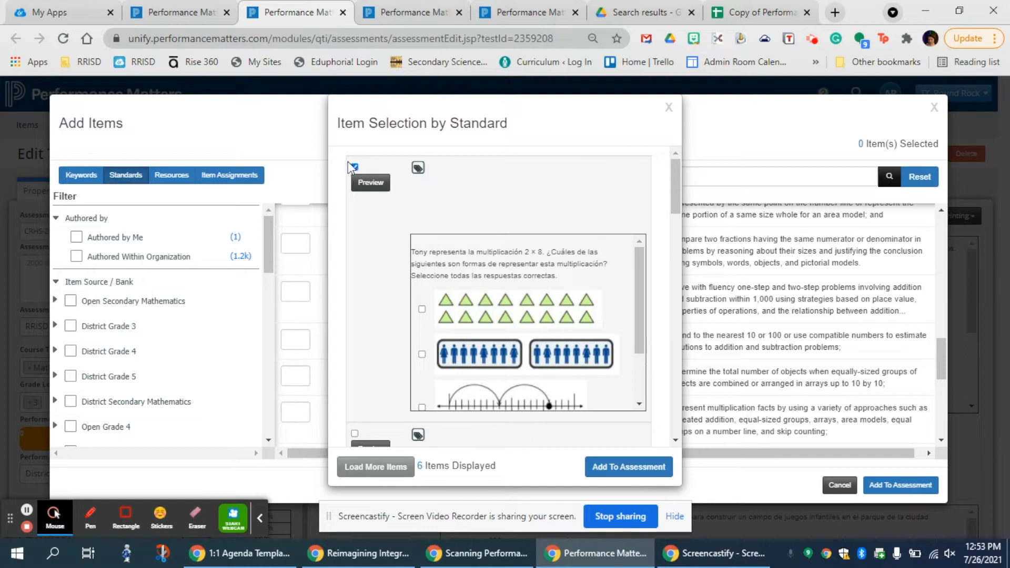
pyautogui.moveTo(676, 191); pyautogui.dragTo(680, 231)
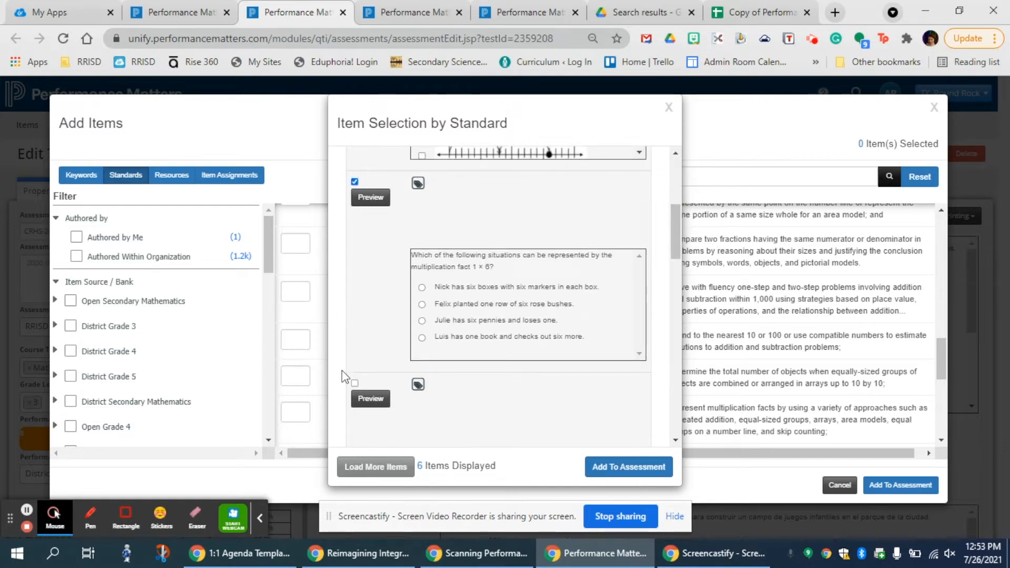
pyautogui.click(355, 383)
pyautogui.click(637, 469)
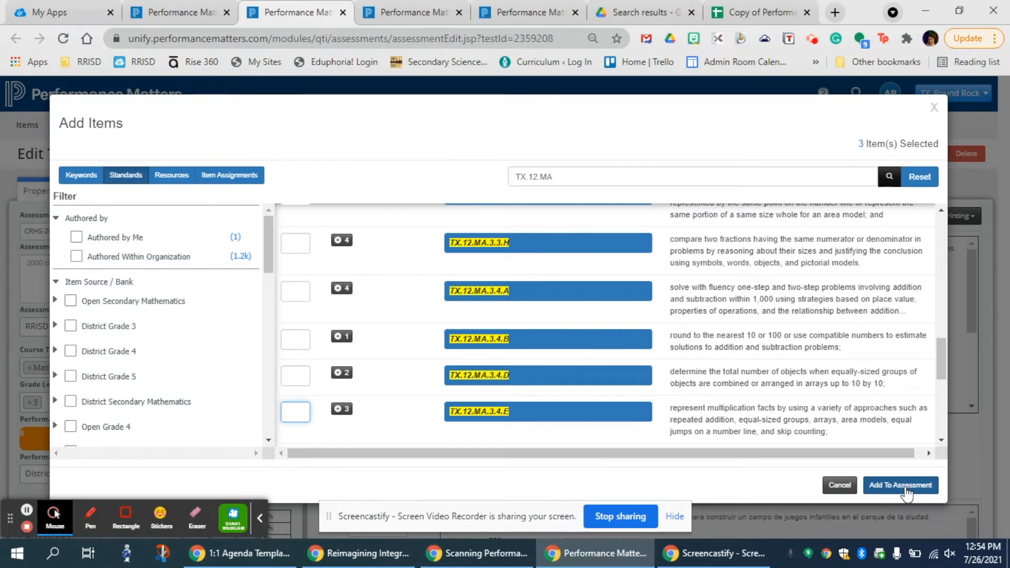
pyautogui.click(905, 489)
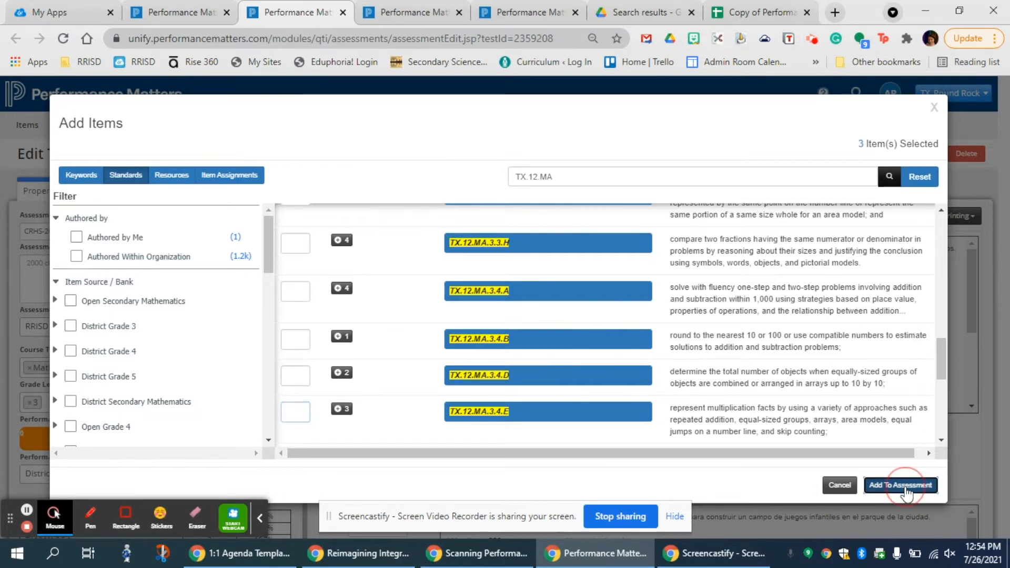
# Open the OLA preview of the edited test and start the test as a student would
pyautogui.moveTo(1003, 100); pyautogui.dragTo(1008, 534)
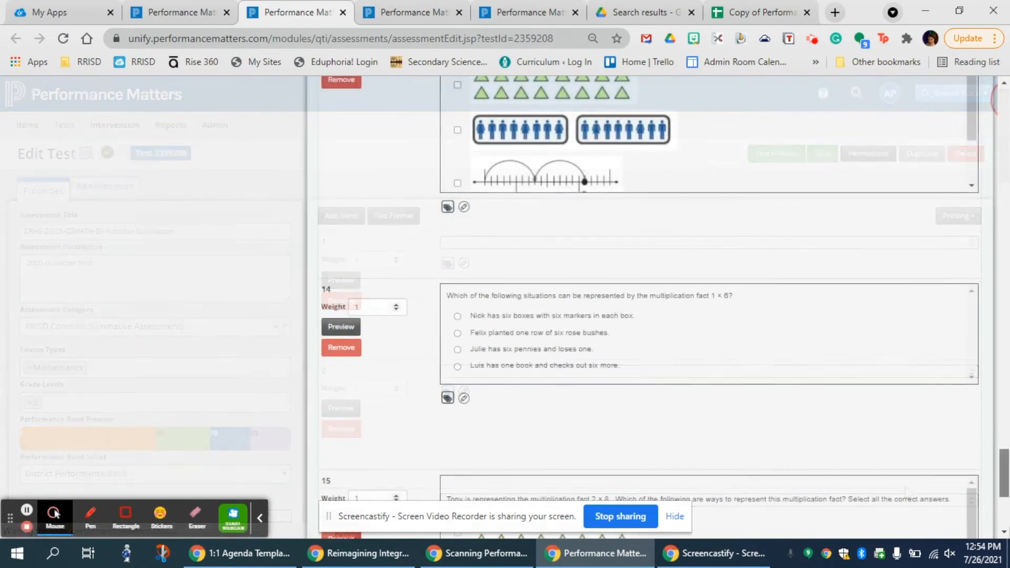
pyautogui.moveTo(1004, 472); pyautogui.dragTo(1004, 427)
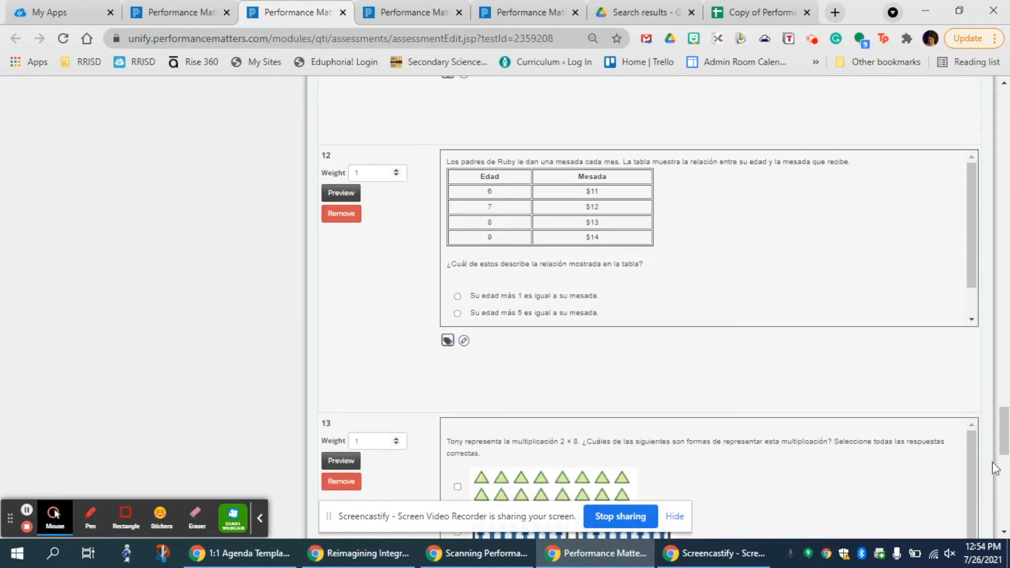
pyautogui.moveTo(1006, 444); pyautogui.dragTo(1008, 481)
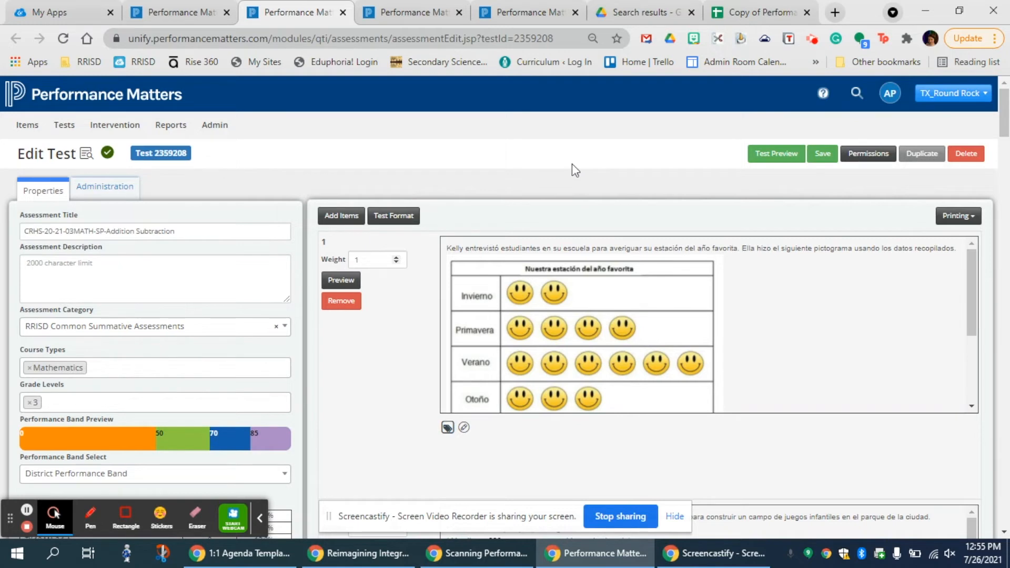
pyautogui.click(768, 154)
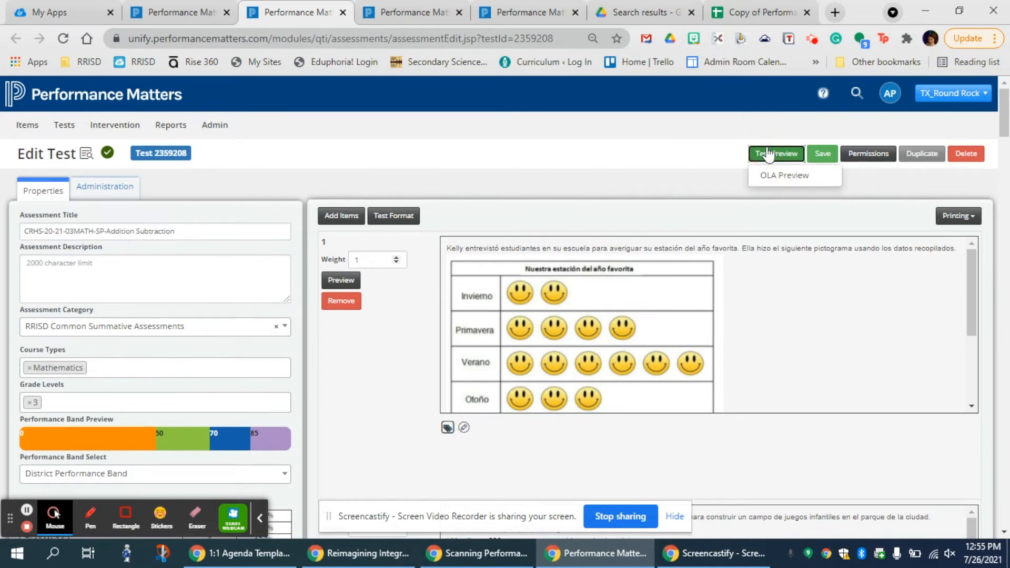
pyautogui.click(771, 178)
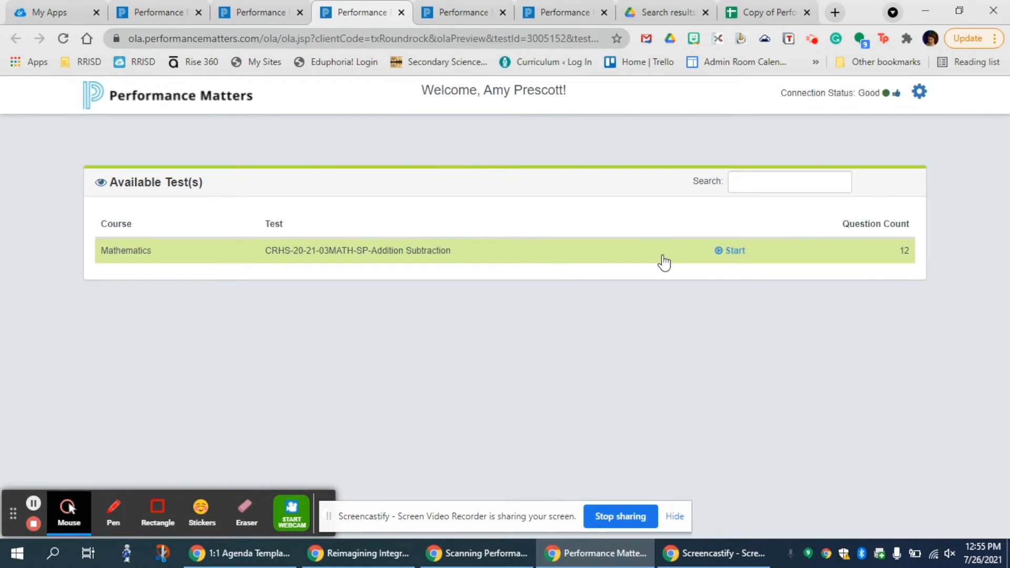
pyautogui.click(726, 251)
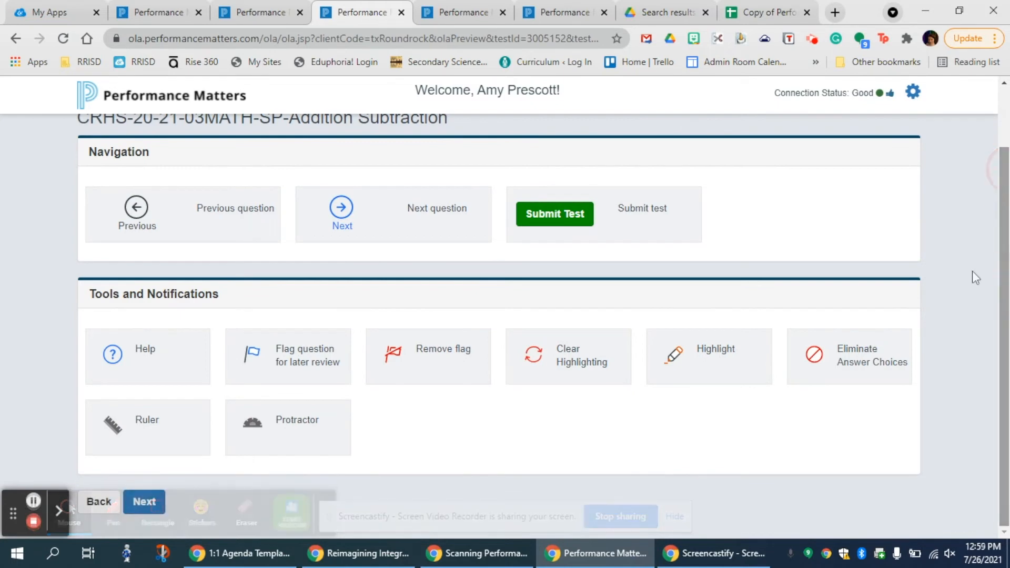
pyautogui.click(143, 501)
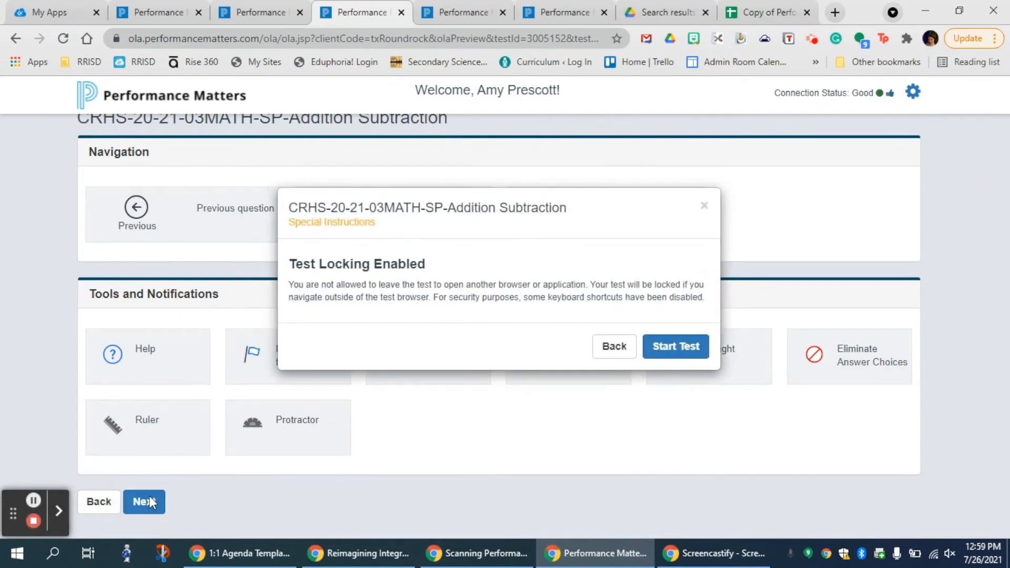
pyautogui.click(679, 347)
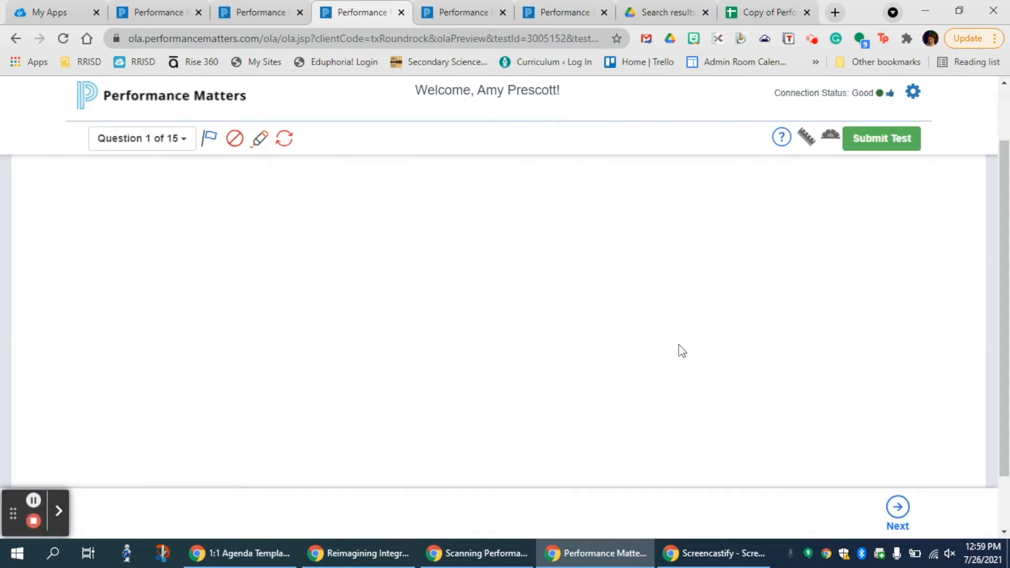
# Jump to question 15 in the student test preview and examine the added multiplication item with its answer choices
pyautogui.click(185, 143)
pyautogui.moveTo(267, 188); pyautogui.dragTo(253, 295)
pyautogui.click(135, 353)
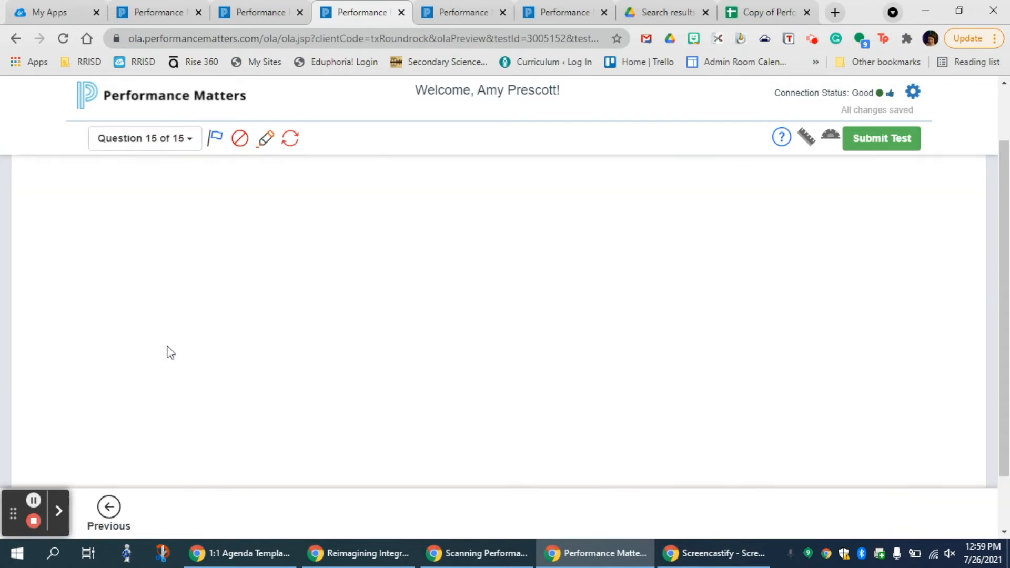
pyautogui.click(994, 322)
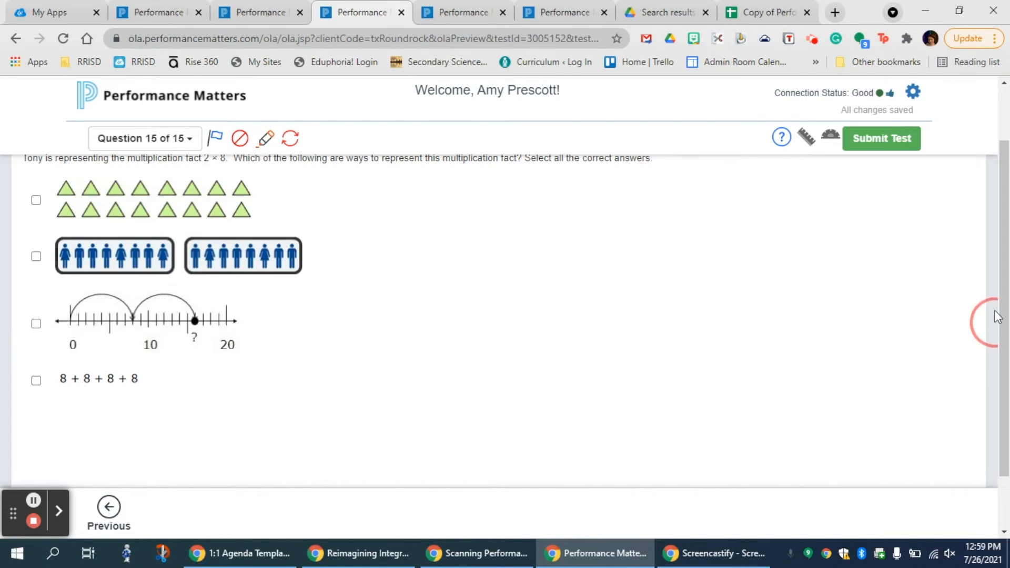
pyautogui.moveTo(1006, 295); pyautogui.dragTo(1008, 253)
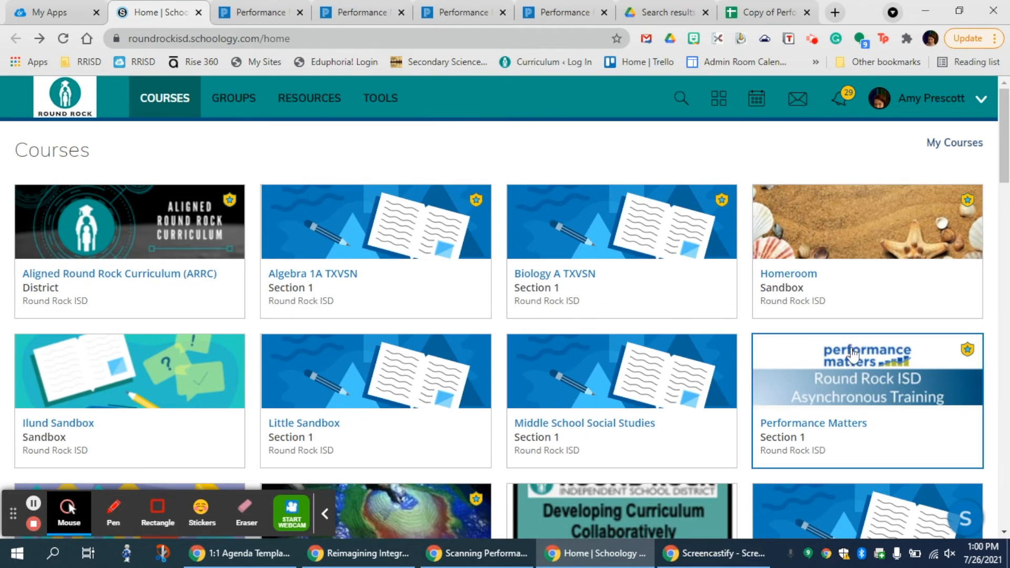
# In Schoology, open the Performance Matters course and its Performance Matters Asynchronous Training folder
pyautogui.click(843, 367)
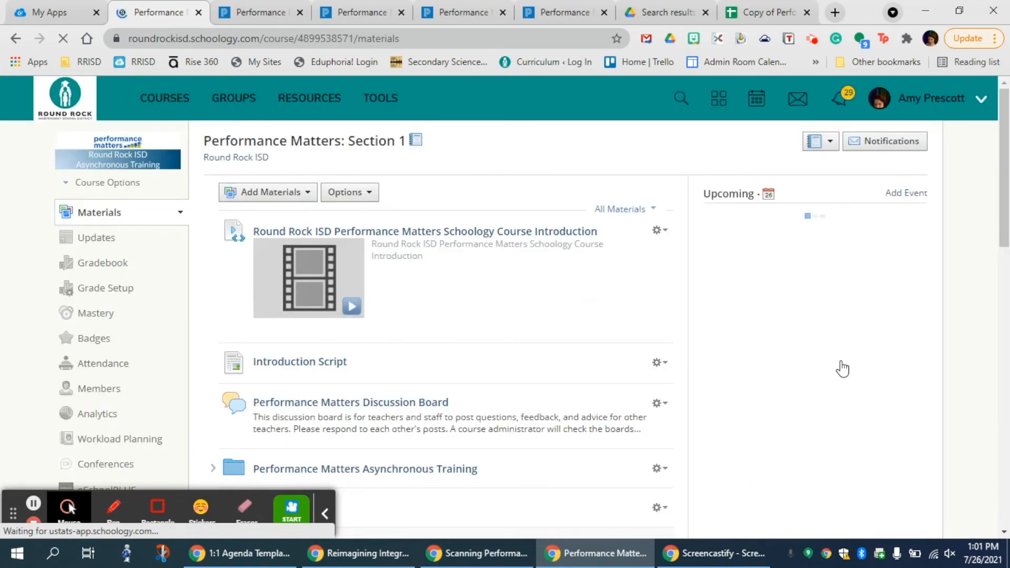
pyautogui.moveTo(1003, 141); pyautogui.dragTo(1003, 195)
pyautogui.click(467, 312)
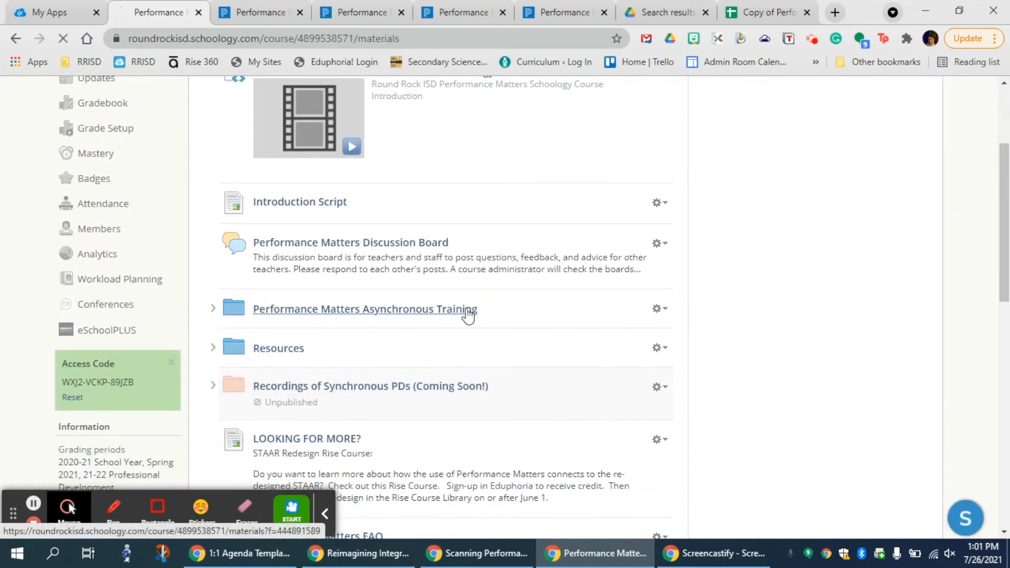
# Under Administering Assessments, open Test Administration: Before and its page on adding your Performance Matters Assessment to your Schoology Course
pyautogui.moveTo(1004, 152); pyautogui.dragTo(1008, 376)
pyautogui.scroll(-10, 505, 398)
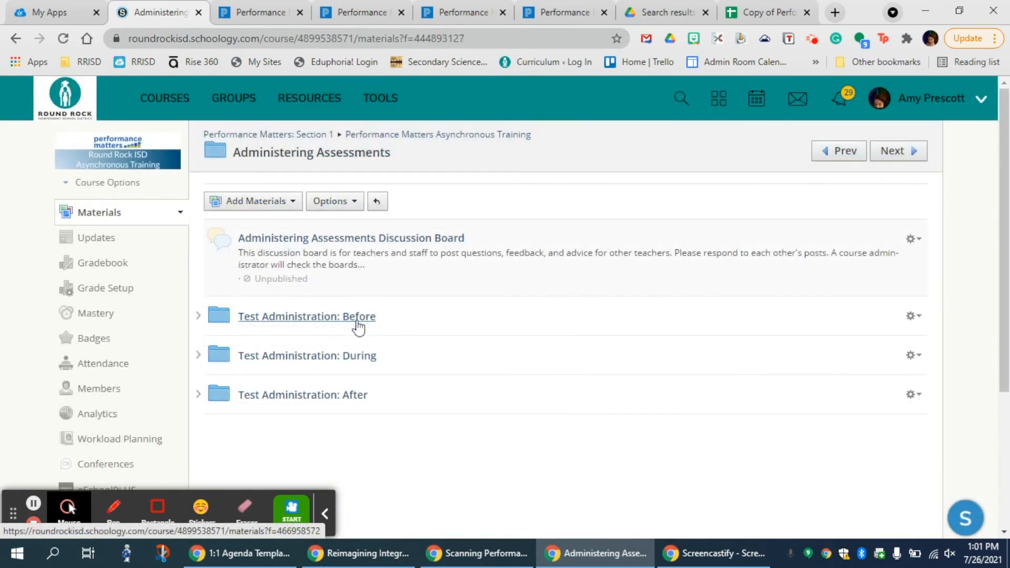
pyautogui.click(358, 326)
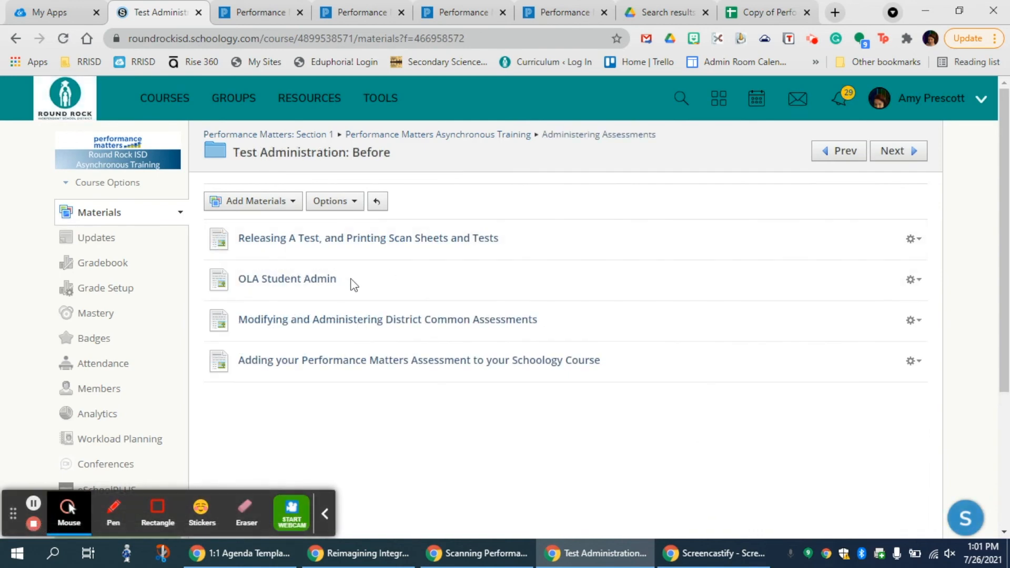
pyautogui.click(587, 366)
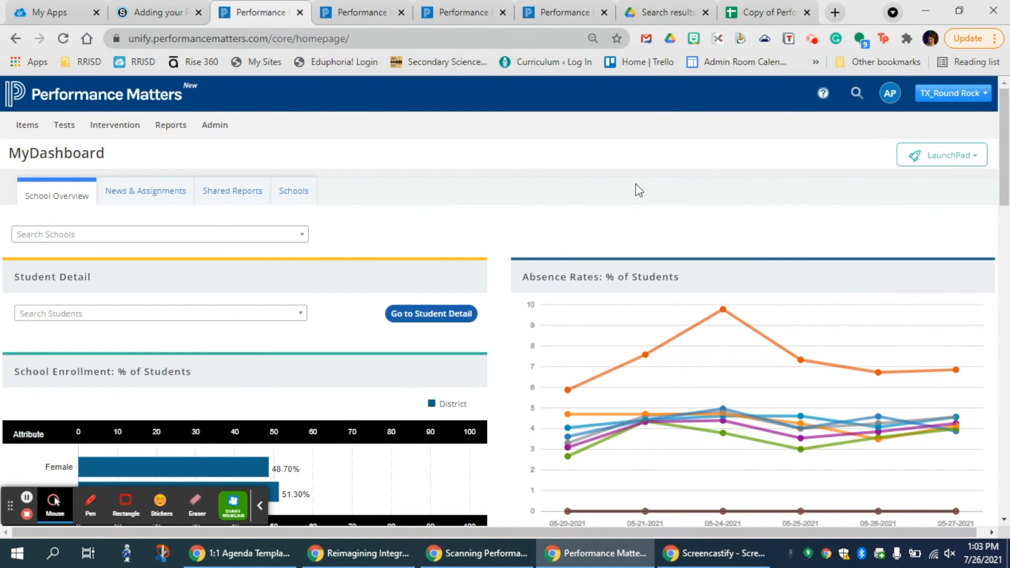